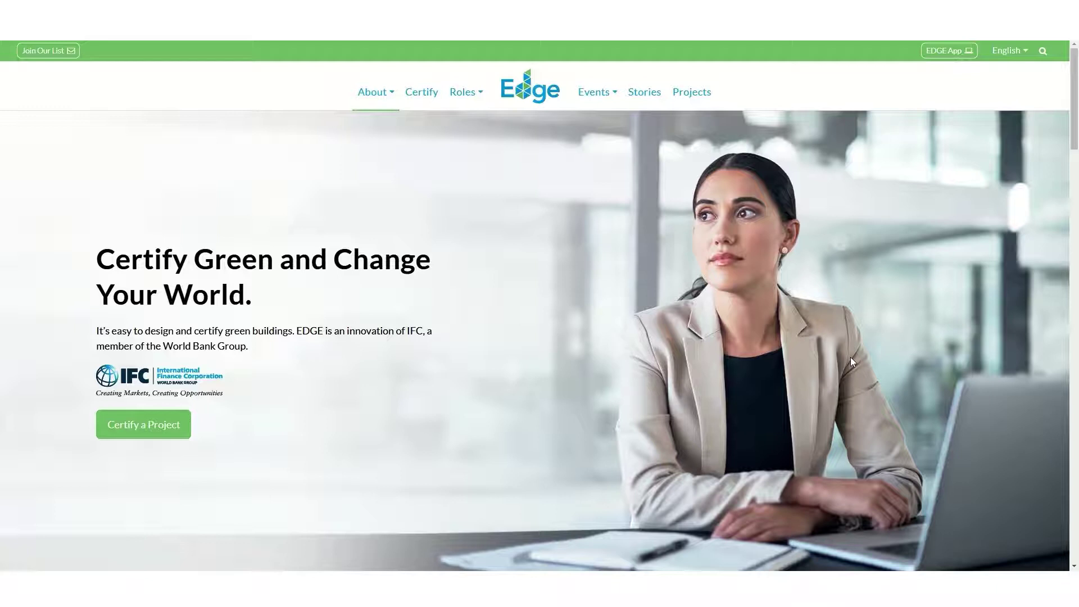
# Sign in to the EDGE App with the account's email and password
pyautogui.click(962, 50)
pyautogui.click(656, 172)
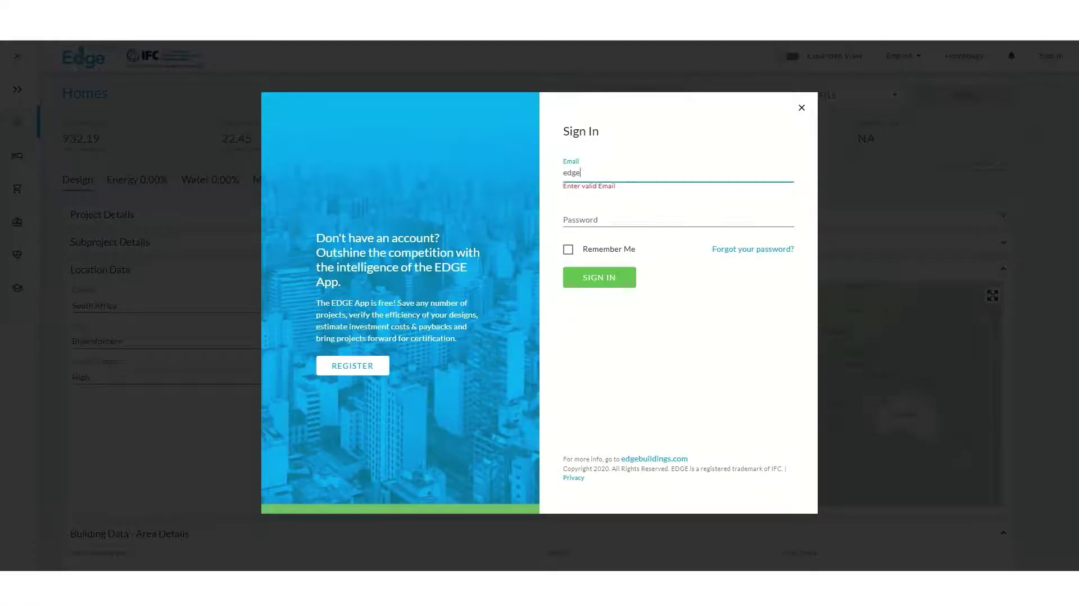
pyautogui.press('Tab')
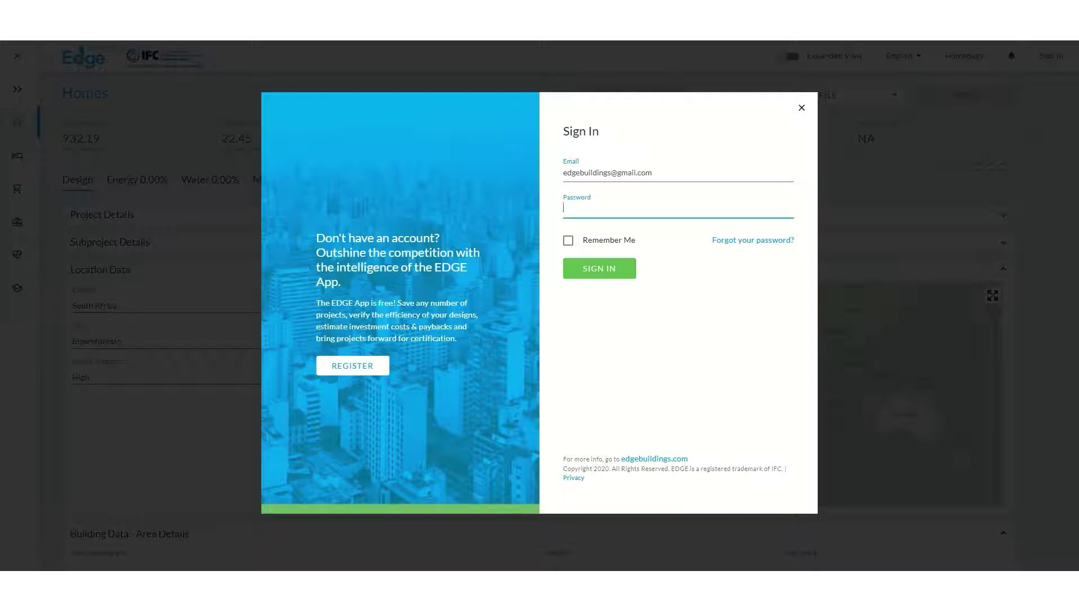
pyautogui.write('********')
pyautogui.click(594, 272)
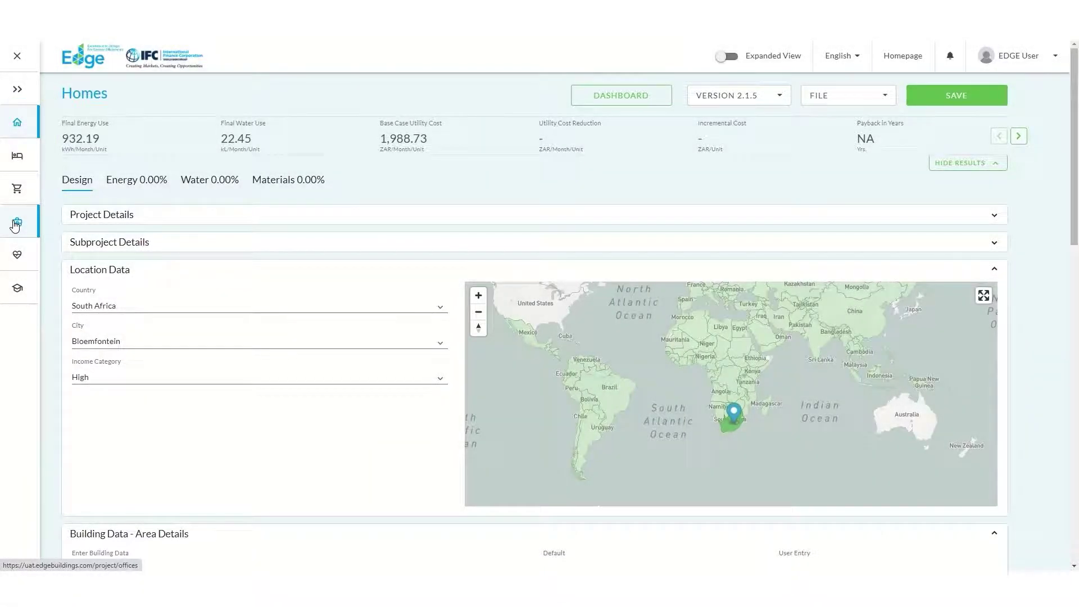
# Start an Offices project named 'Abuja Office & Retail Center' with 1 distinct building
pyautogui.click(15, 223)
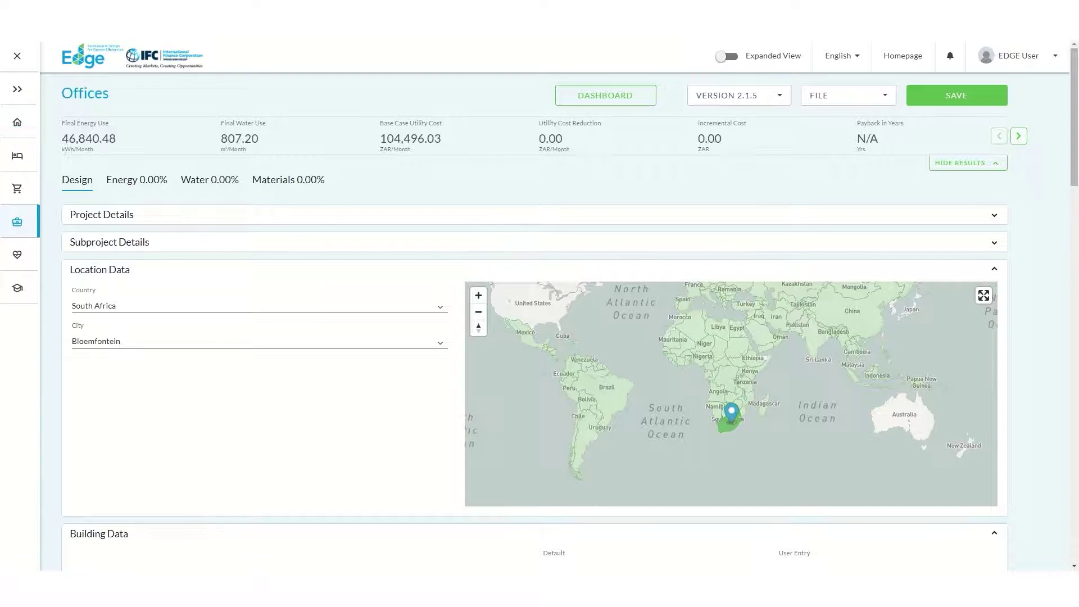
pyautogui.click(863, 216)
pyautogui.write('abu')
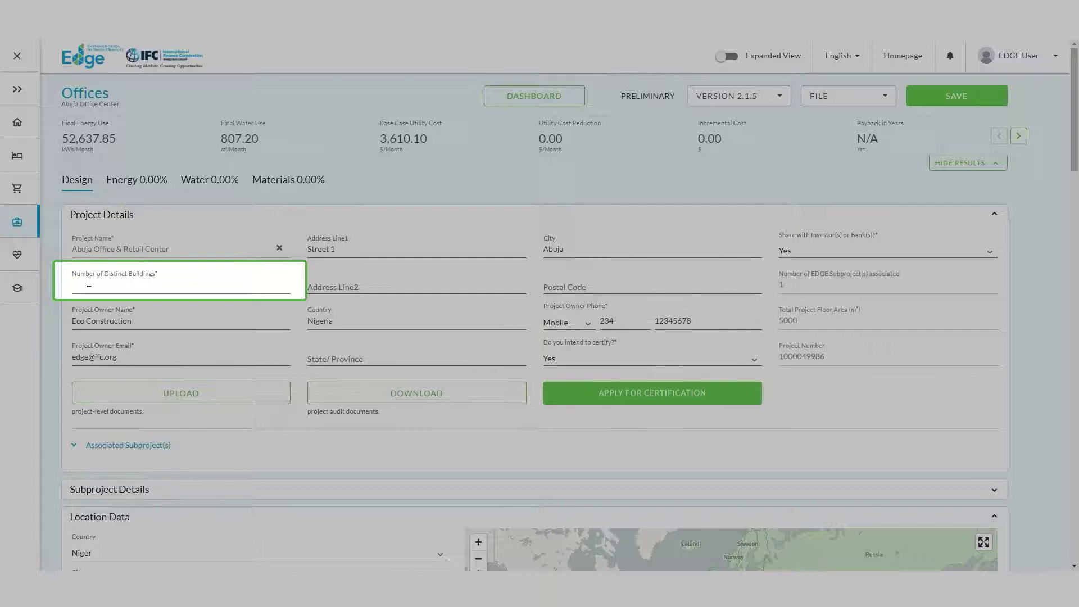
pyautogui.click(89, 282)
pyautogui.write('1')
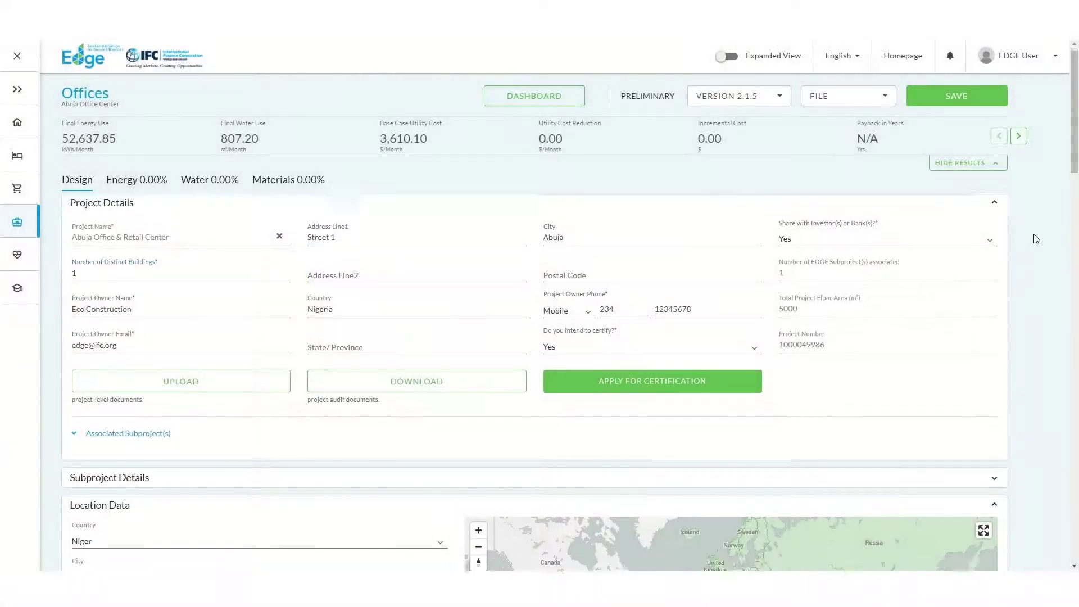
# Give the Abuja Office Center subproject multiplier 1 and location Nigeria, then save it
pyautogui.click(181, 242)
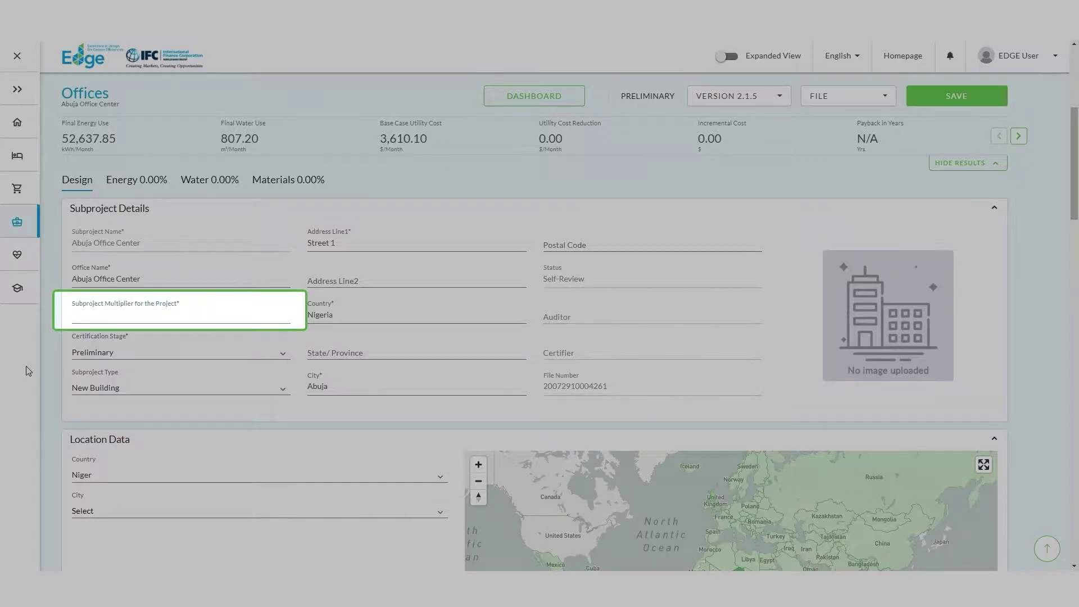
pyautogui.write('1')
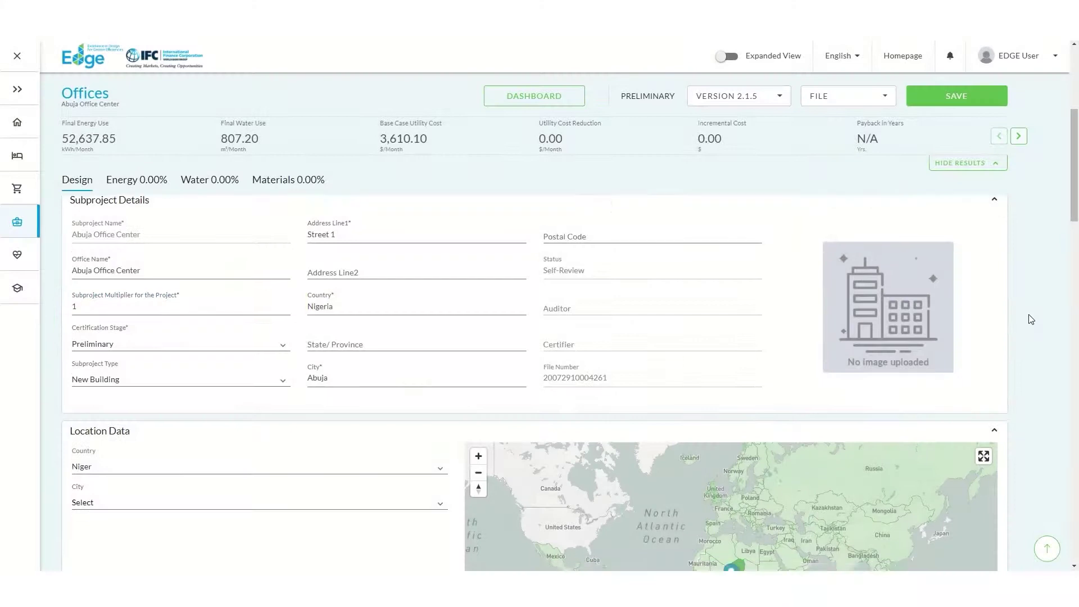
pyautogui.scroll(-4, 1030, 319)
pyautogui.click(224, 250)
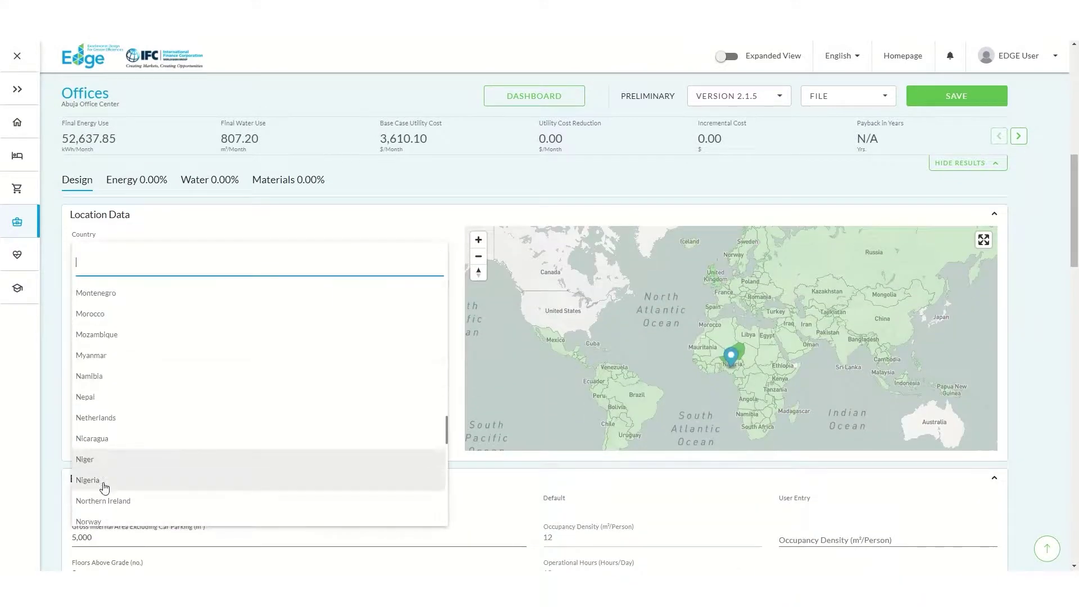
pyautogui.click(198, 480)
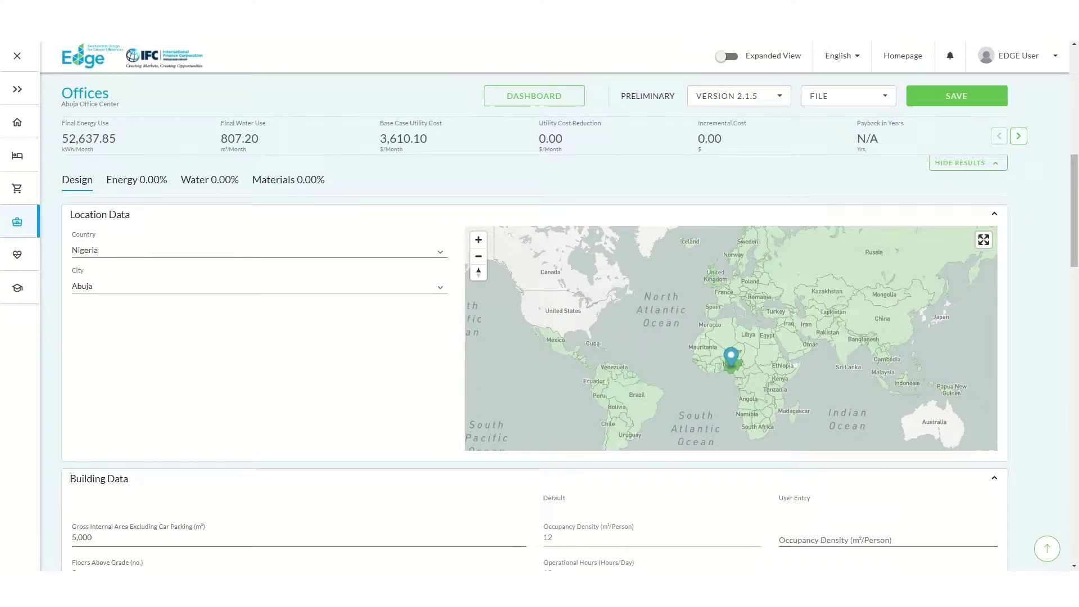
pyautogui.click(965, 97)
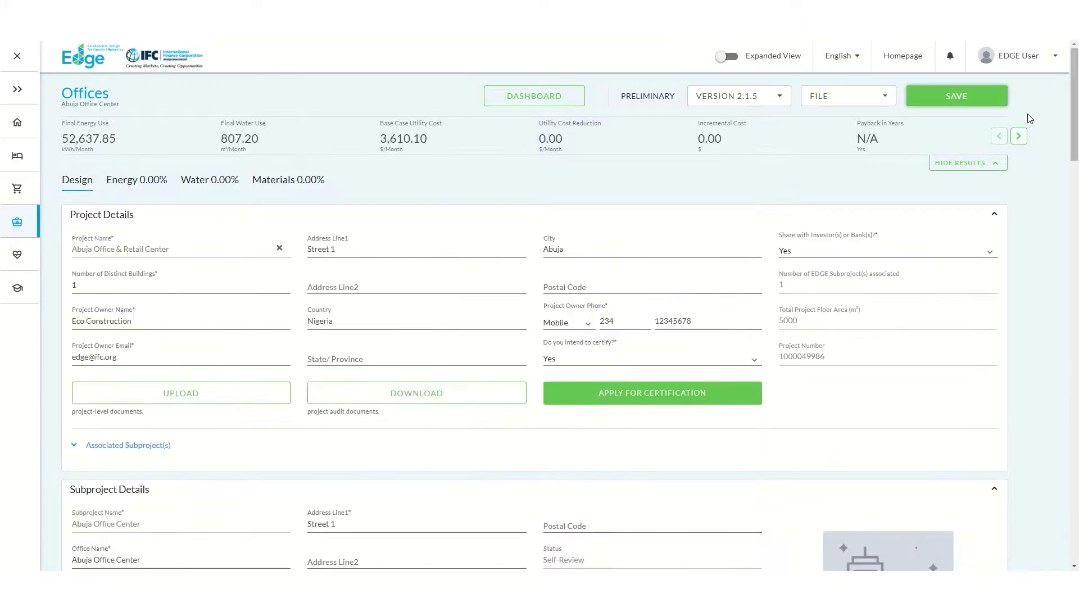
# Page to the next result metrics, then view the dashboard listing Abuja Office Center
pyautogui.click(1019, 136)
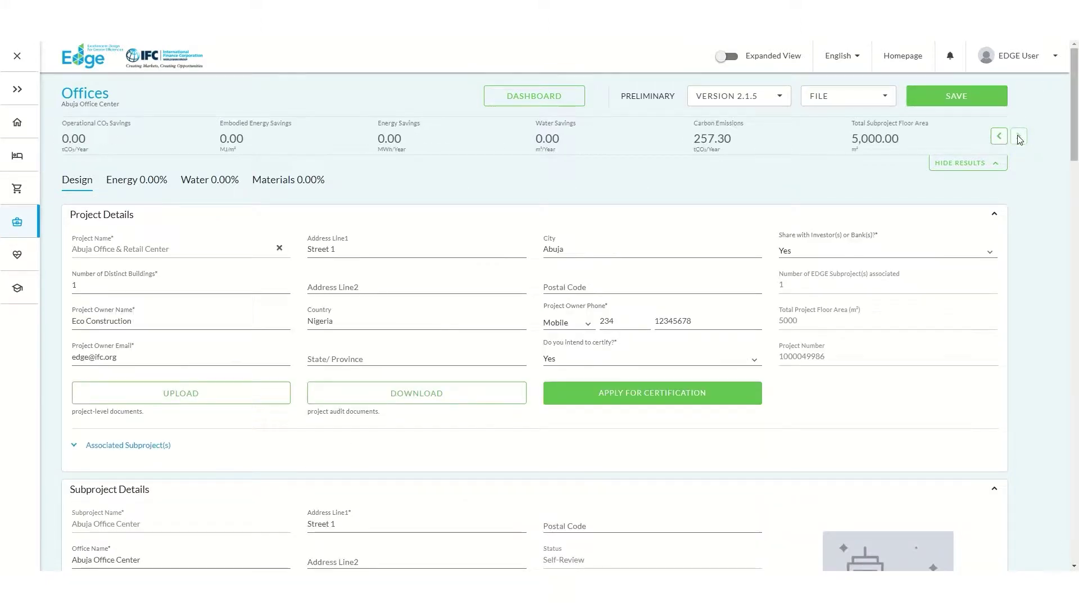
pyautogui.click(546, 100)
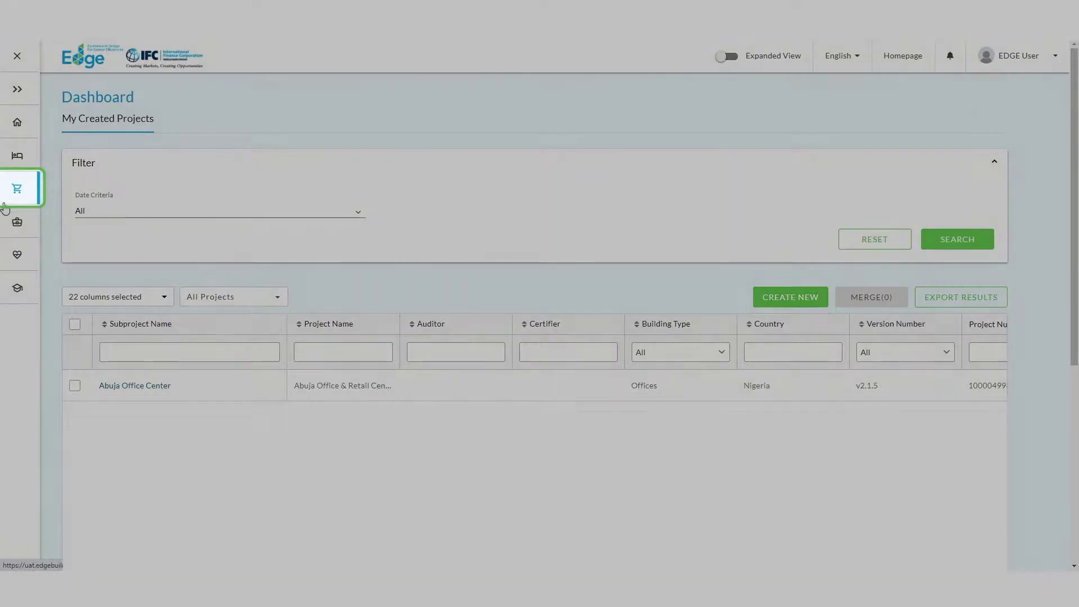
# Start a Retail project linked to the existing 'Abuja Office & Retail Center' project
pyautogui.click(7, 197)
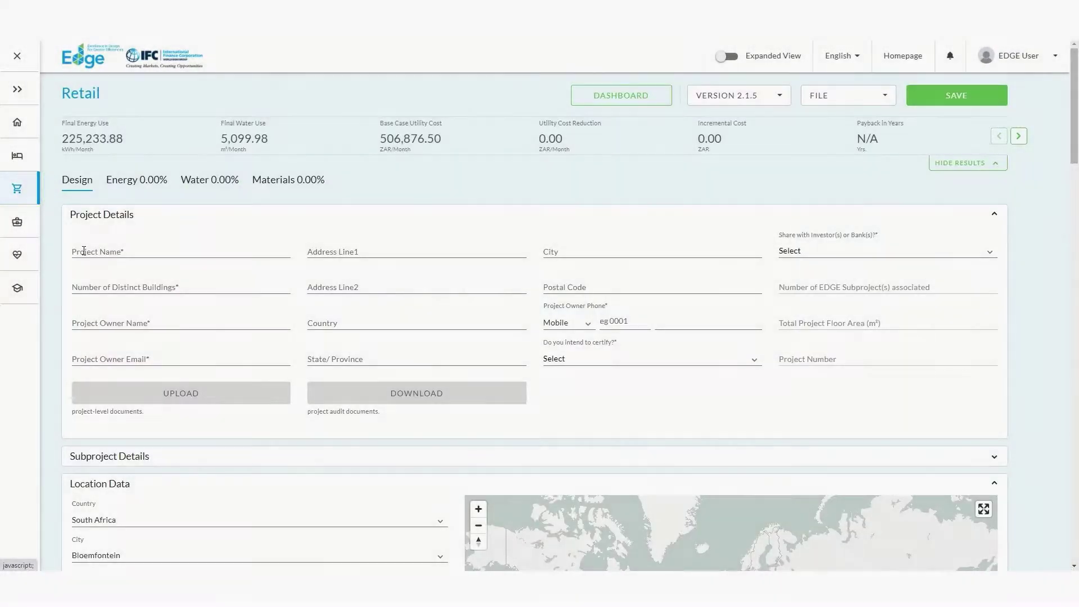
pyautogui.click(85, 251)
pyautogui.write('abu')
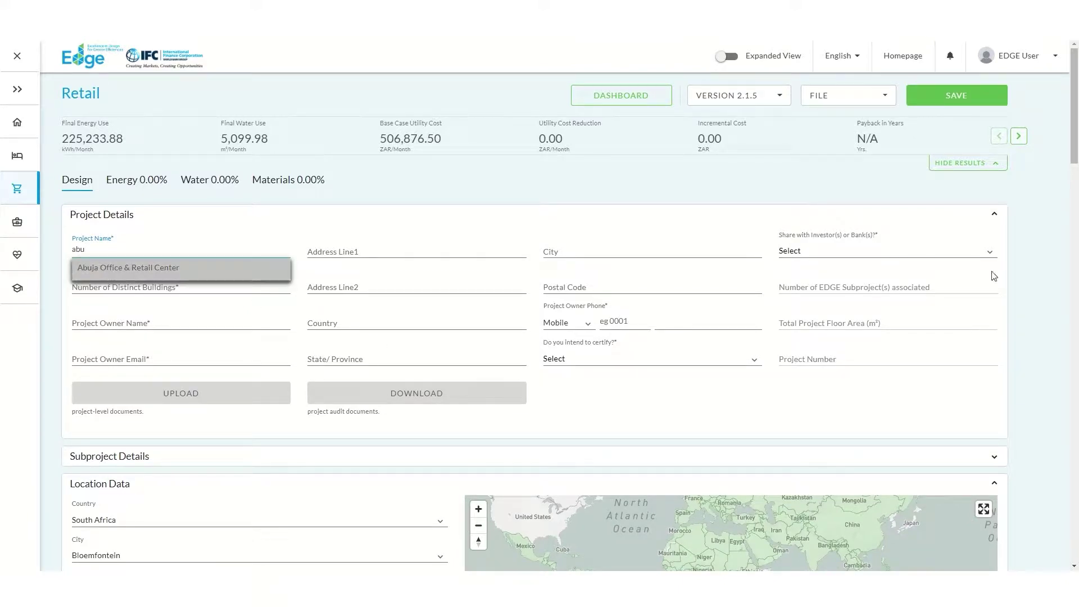
pyautogui.click(113, 272)
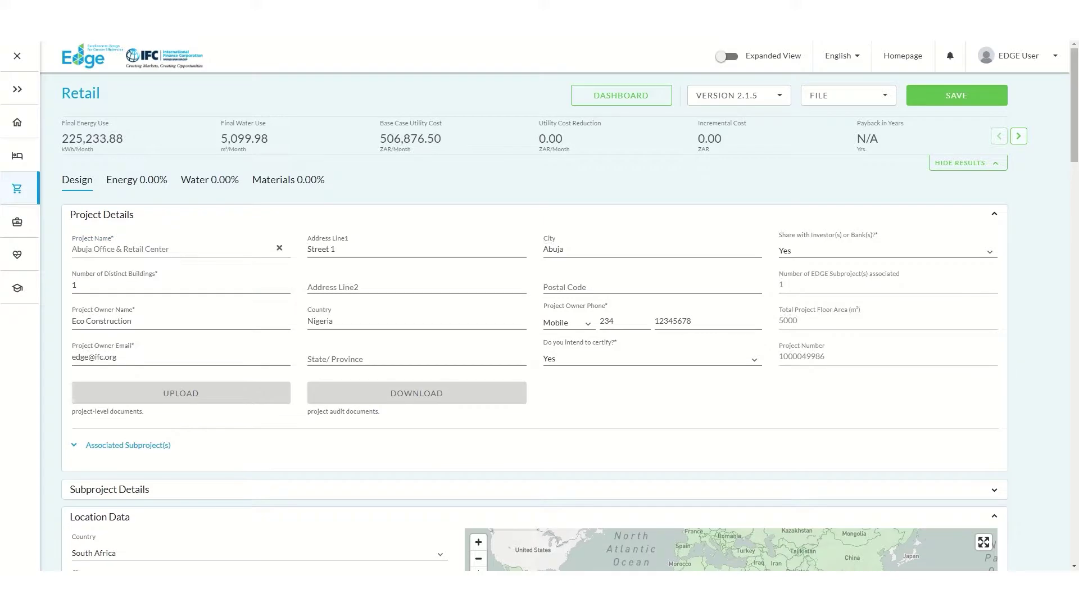
pyautogui.scroll(-5, 264, 304)
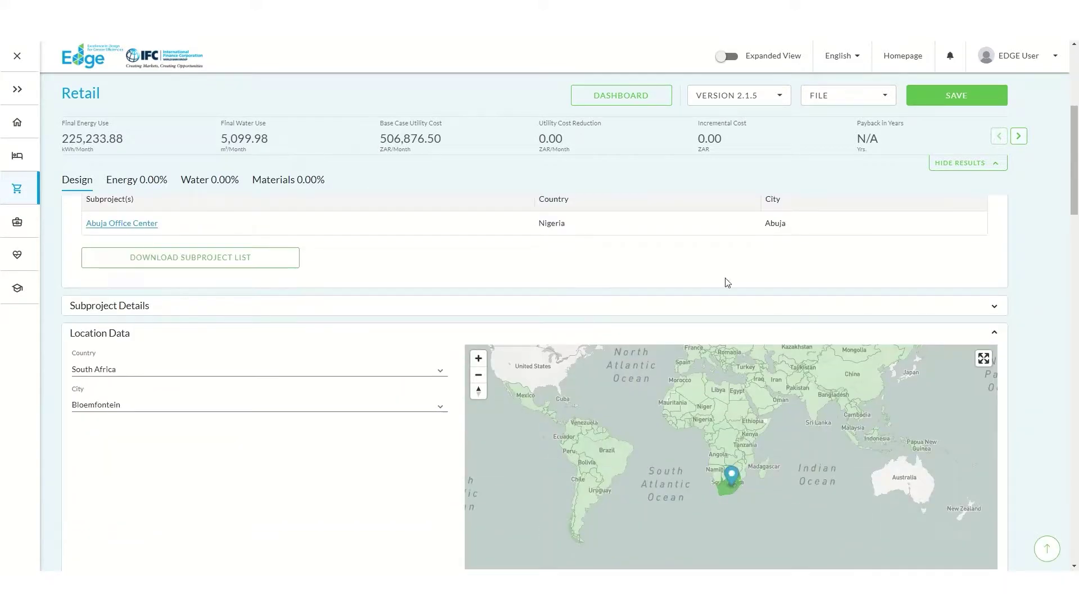
# Name the retail subproject 'Abuja Retail Center', set country Nigeria, and save it under the project
pyautogui.click(963, 303)
pyautogui.hotkey('ctrl', 'a')
pyautogui.write('Abu')
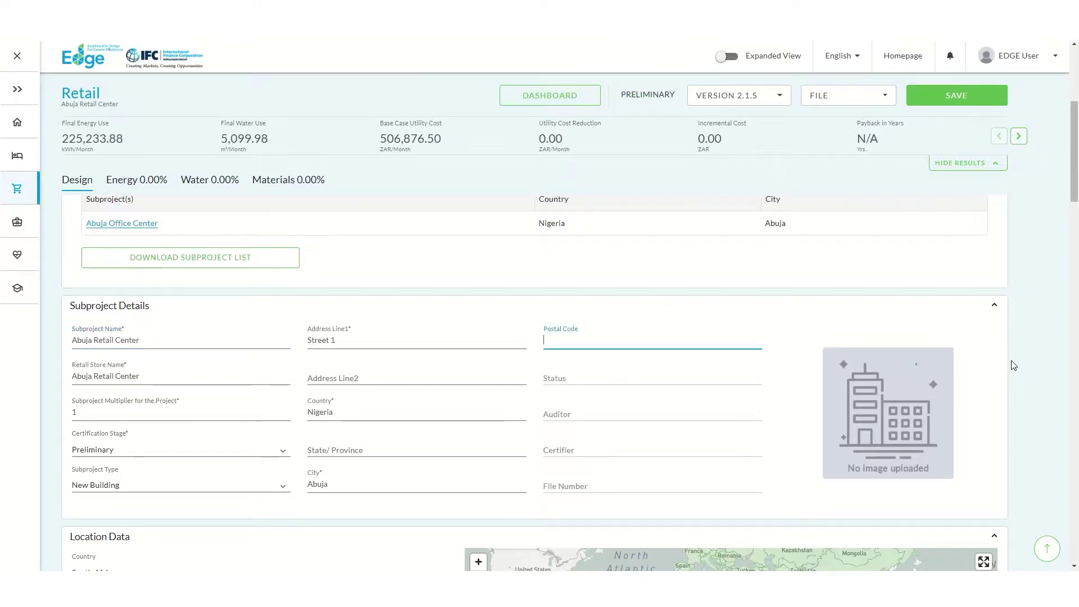
pyautogui.scroll(-4, 1017, 362)
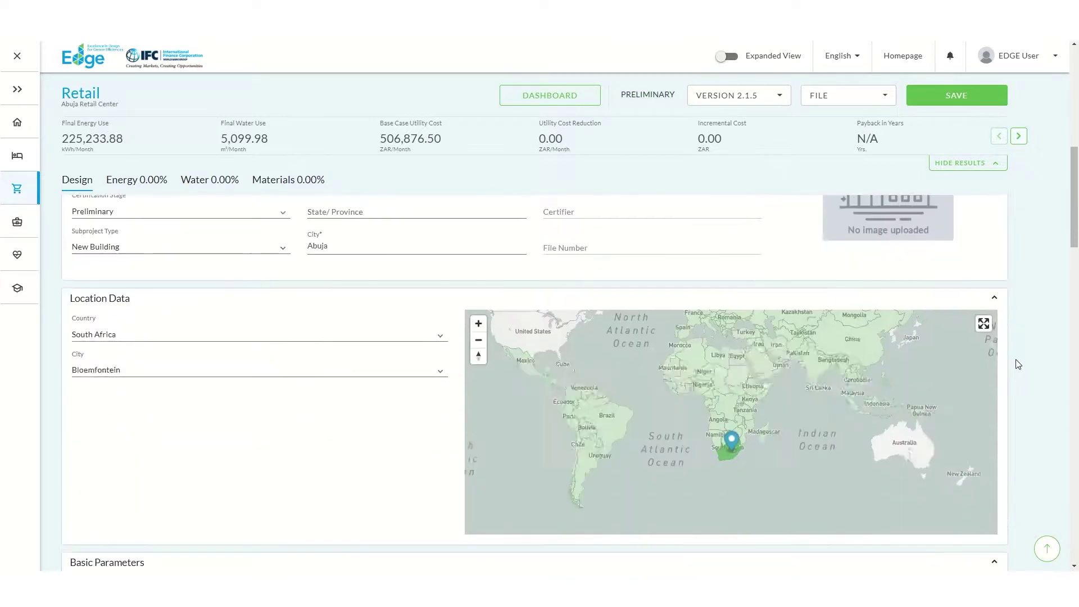
pyautogui.scroll(-1, 1018, 364)
pyautogui.click(253, 291)
pyautogui.scroll(7, 146, 404)
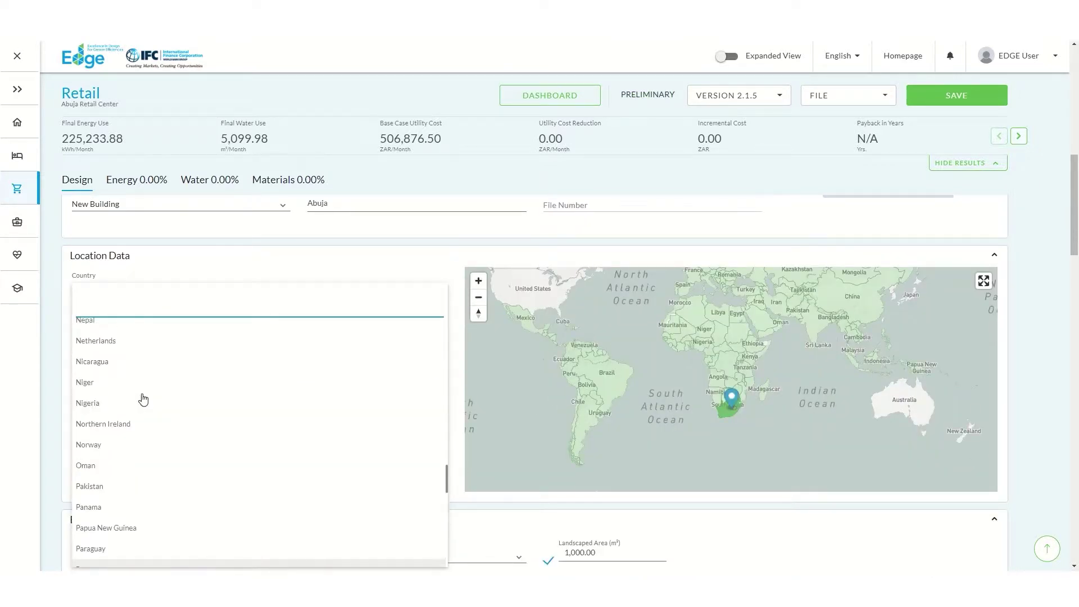
pyautogui.click(88, 406)
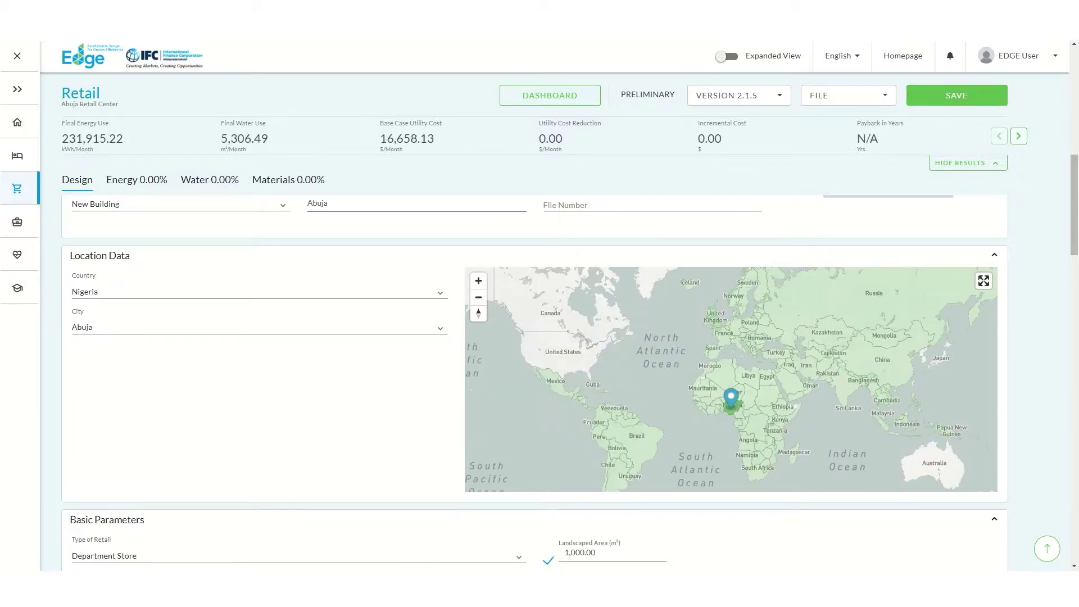
pyautogui.click(956, 95)
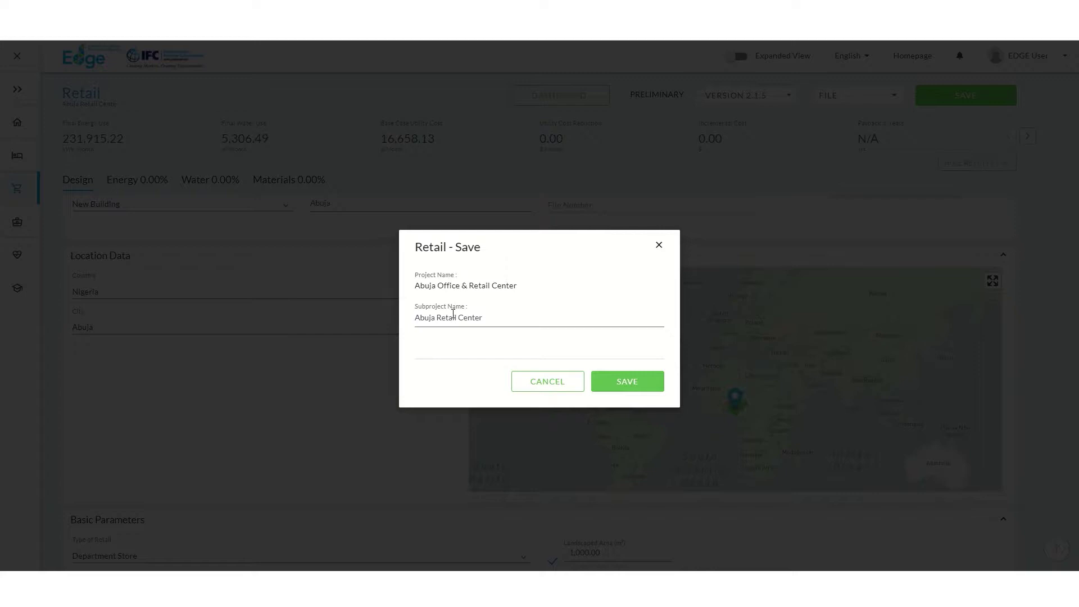
pyautogui.click(620, 389)
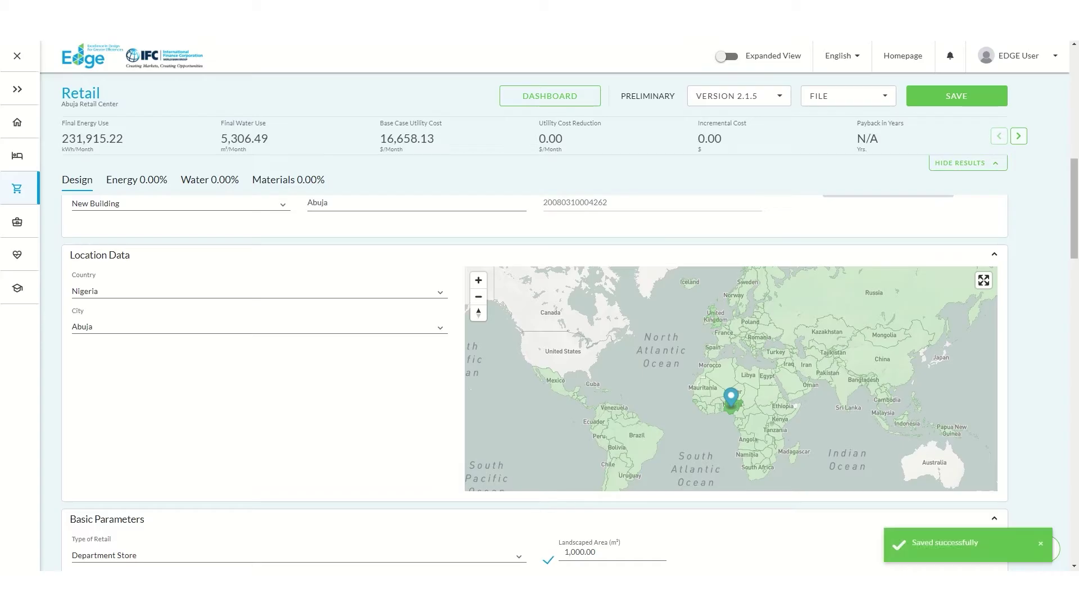
# Dismiss the saved notice and return to project details showing both linked subprojects
pyautogui.click(1047, 548)
pyautogui.click(1018, 136)
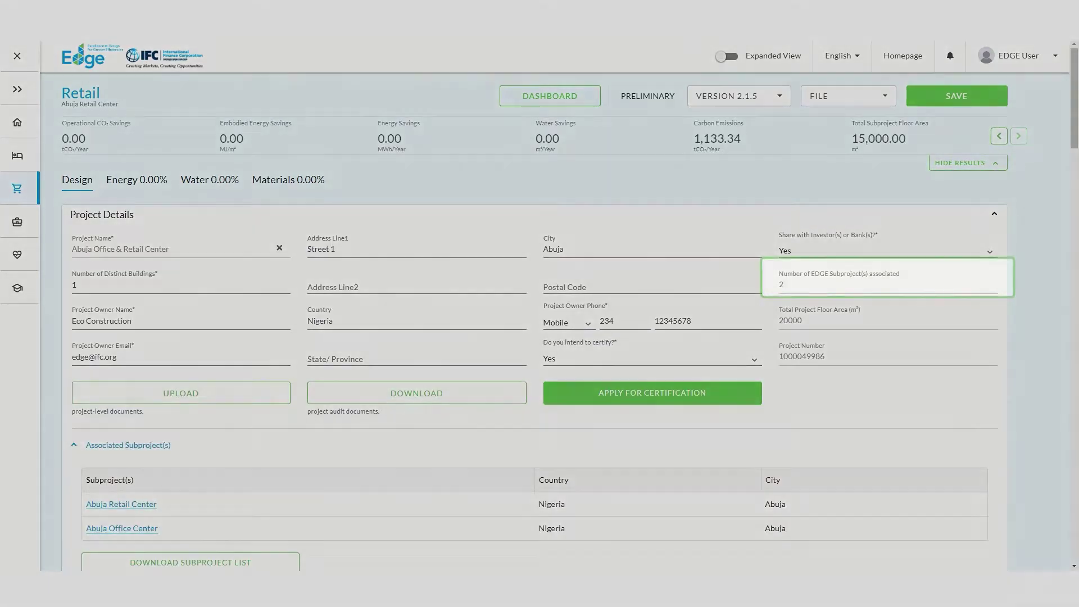